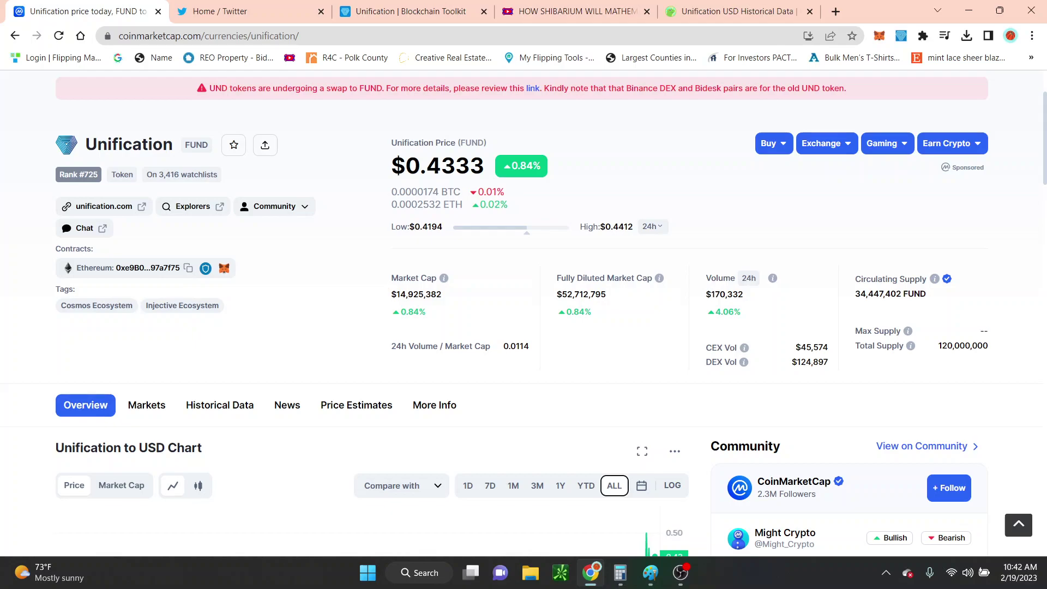
Switch to the YouTube 'HOW SHIBARIUM...' video tab after reviewing Unification FUND's stats.
{"action": "left_click", "coordinate": [567, 11]}
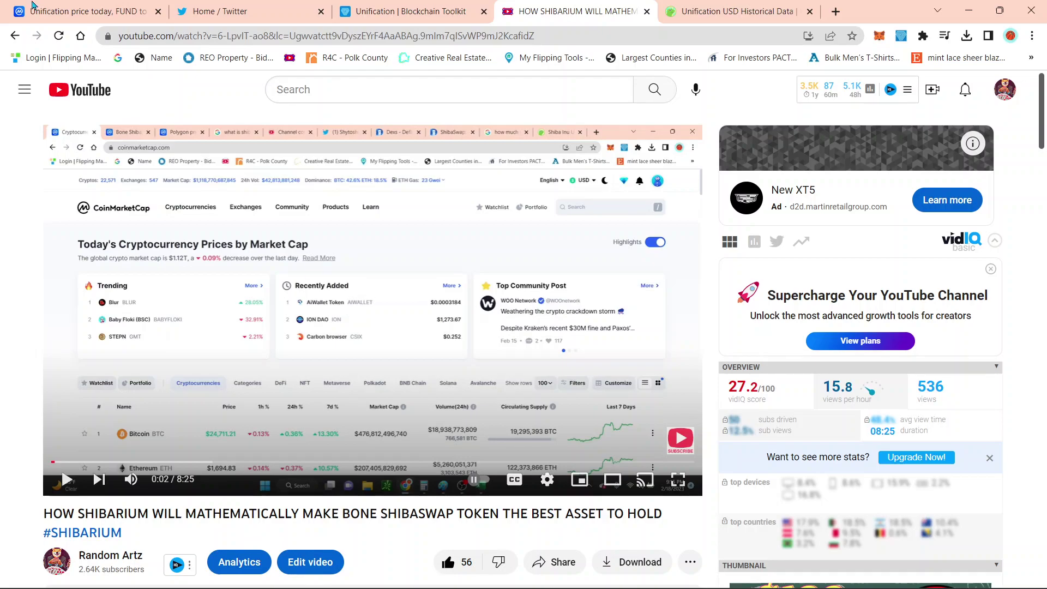
Return to the CoinMarketCap tab, then bring the Paint price-prediction notes forward.
{"action": "left_click", "coordinate": [86, 11]}
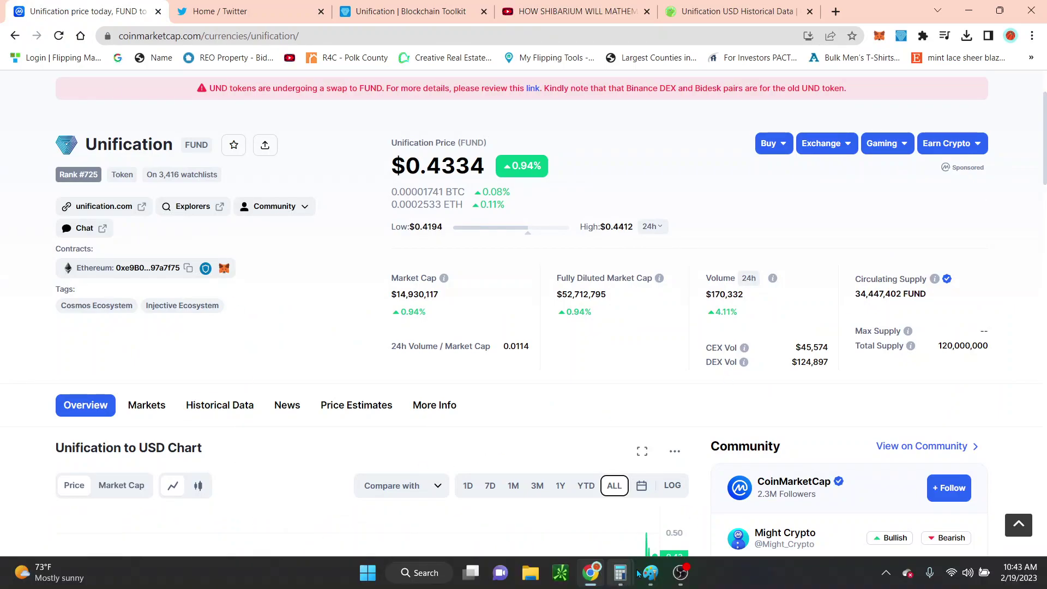
{"action": "mouse_move", "coordinate": [651, 573]}
{"action": "left_click", "coordinate": [584, 507]}
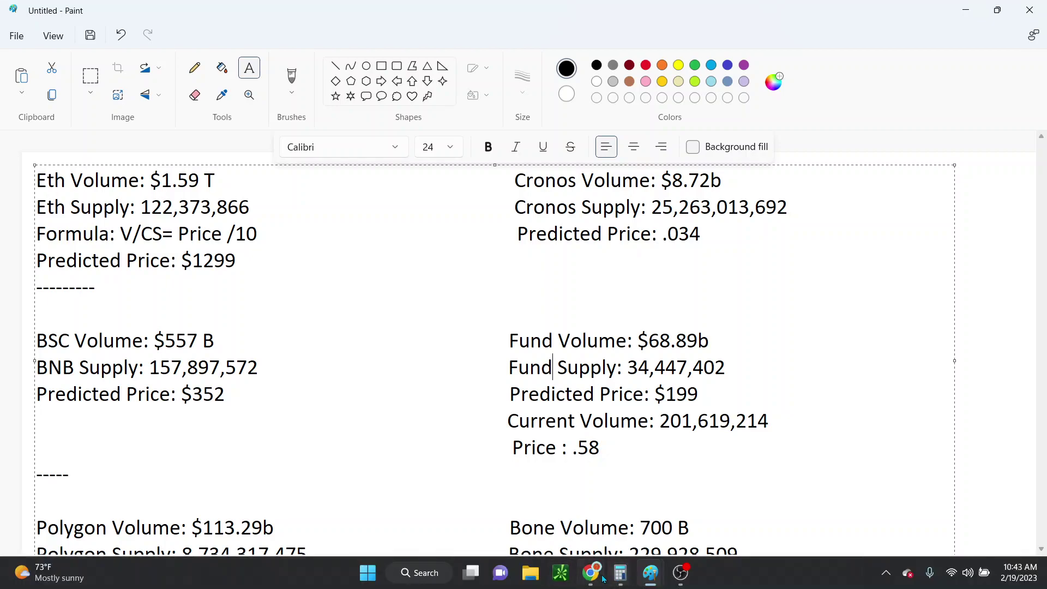
Browse Unification's daily volume table on CoinGecko, then return to the Paint notes.
{"action": "left_click", "coordinate": [591, 573]}
{"action": "left_click", "coordinate": [737, 11]}
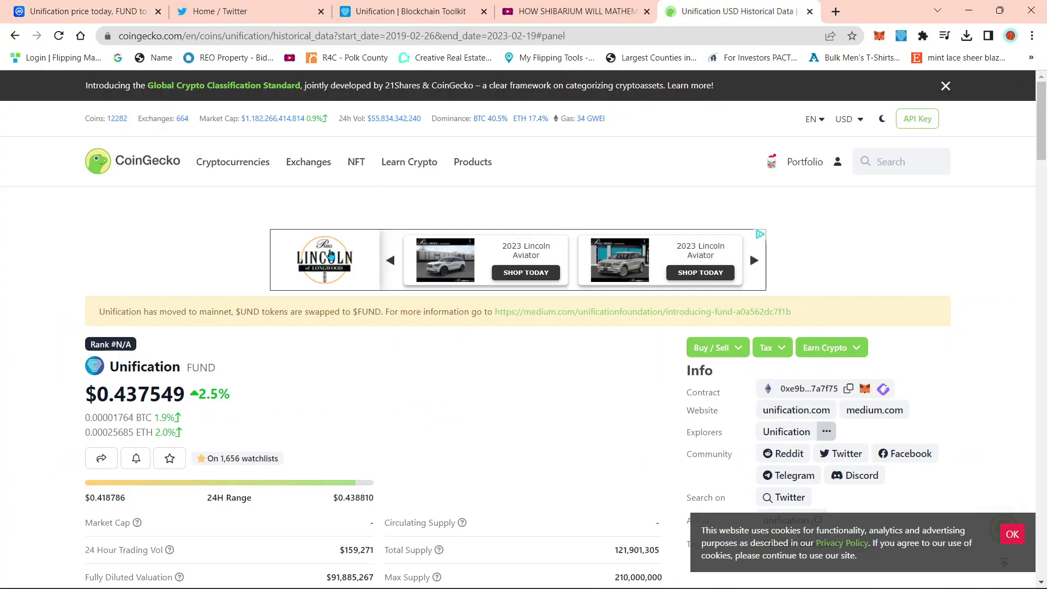
{"action": "left_click_drag", "start_coordinate": [1040, 123], "coordinate": [1037, 182]}
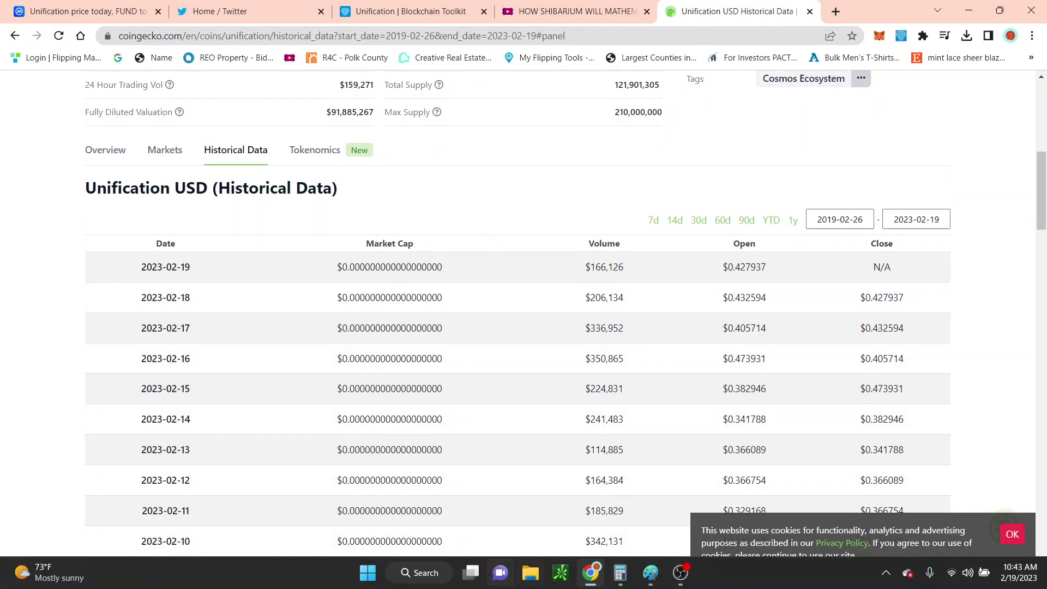
{"action": "left_click", "coordinate": [620, 573]}
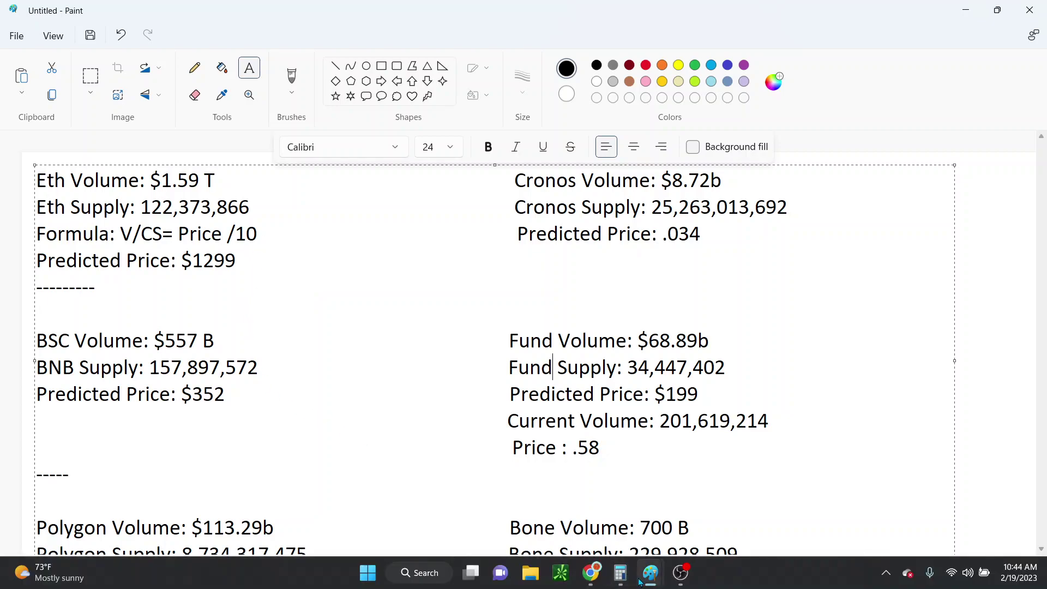
{"action": "mouse_move", "coordinate": [620, 573]}
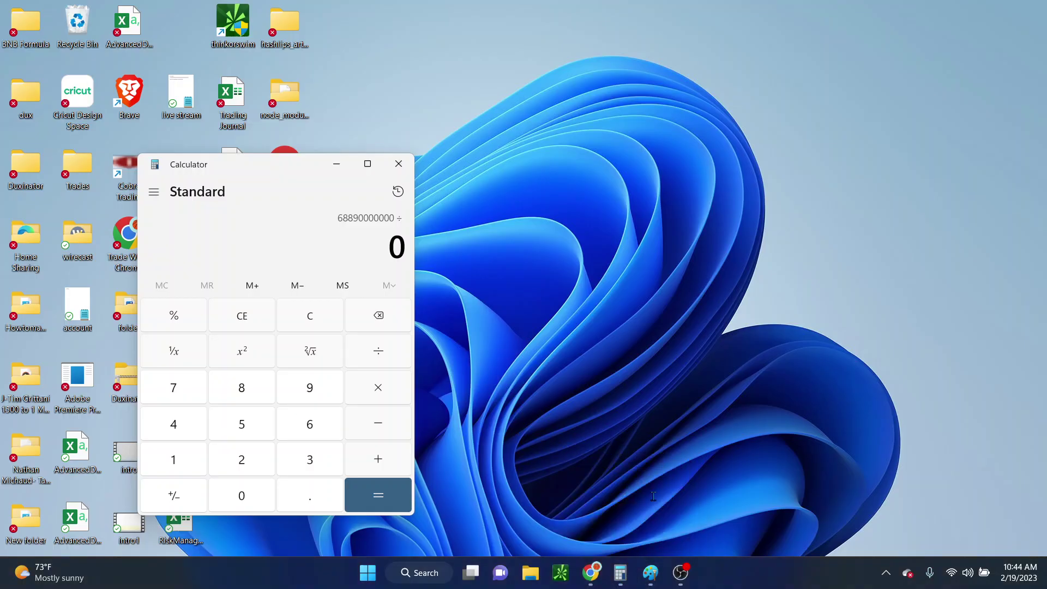
Calculate 201,619,214 ÷ 34,447,402 ÷ 10 in Calculator, giving about 0.585.
{"action": "left_click", "coordinate": [655, 501]}
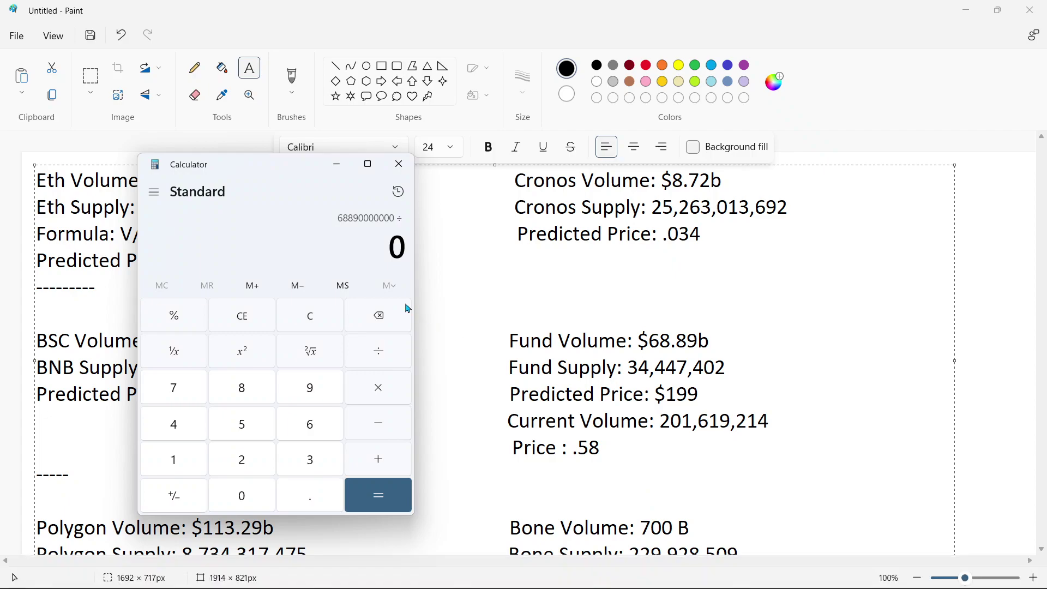
{"action": "left_click", "coordinate": [310, 316]}
{"action": "type", "text": "201"}
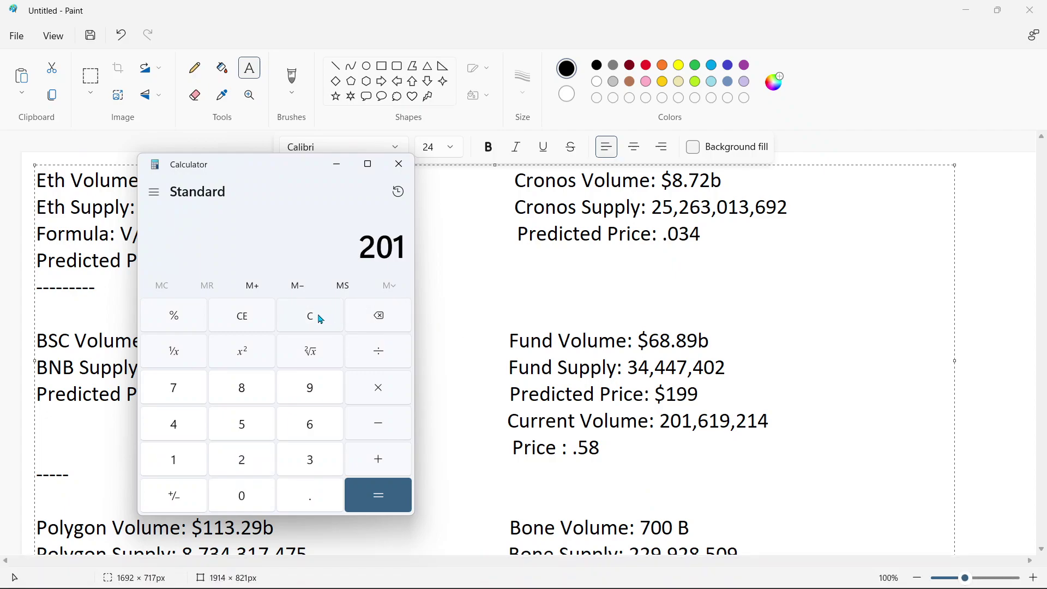
{"action": "type", "text": "661"}
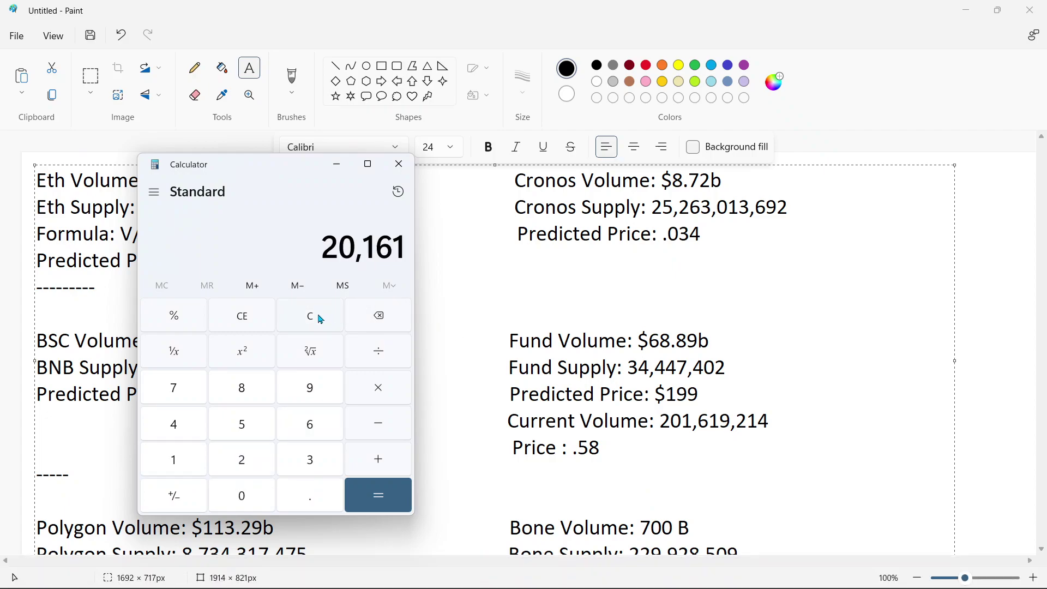
{"action": "type", "text": "9214"}
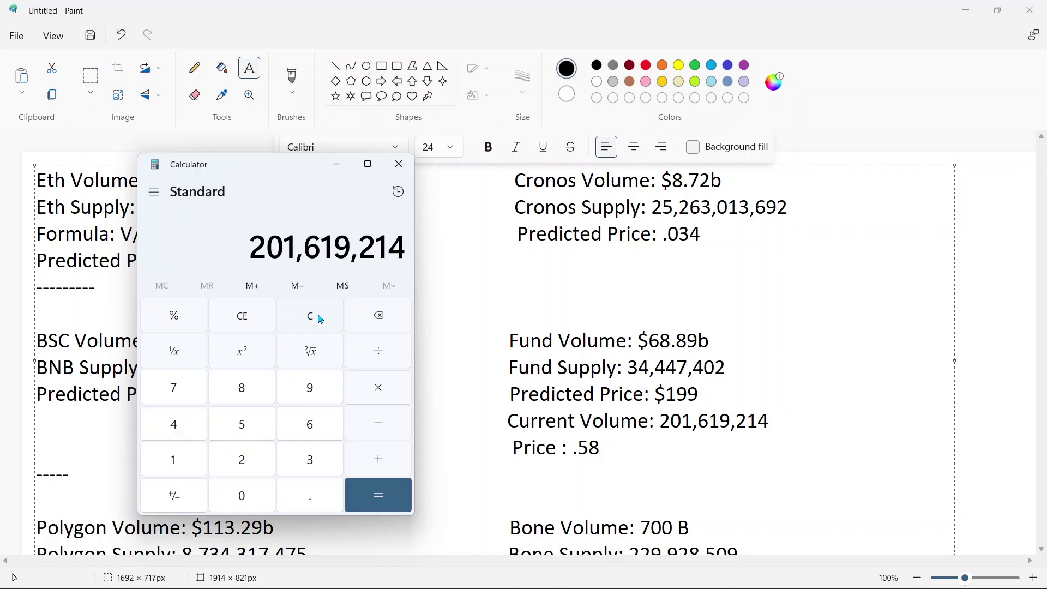
{"action": "key", "text": "slash"}
{"action": "type", "text": "34"}
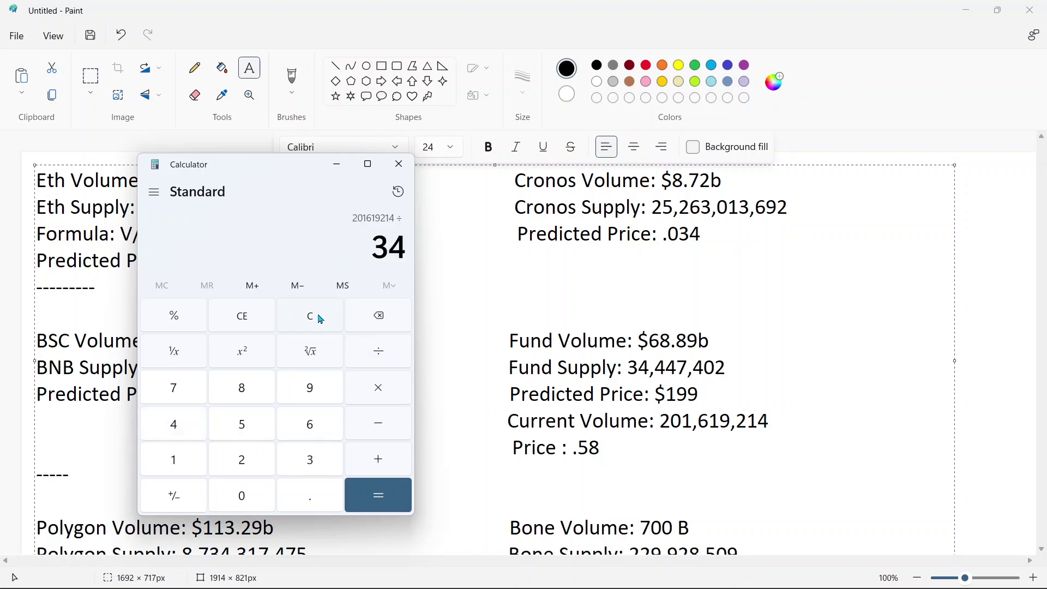
{"action": "type", "text": ",447,4"}
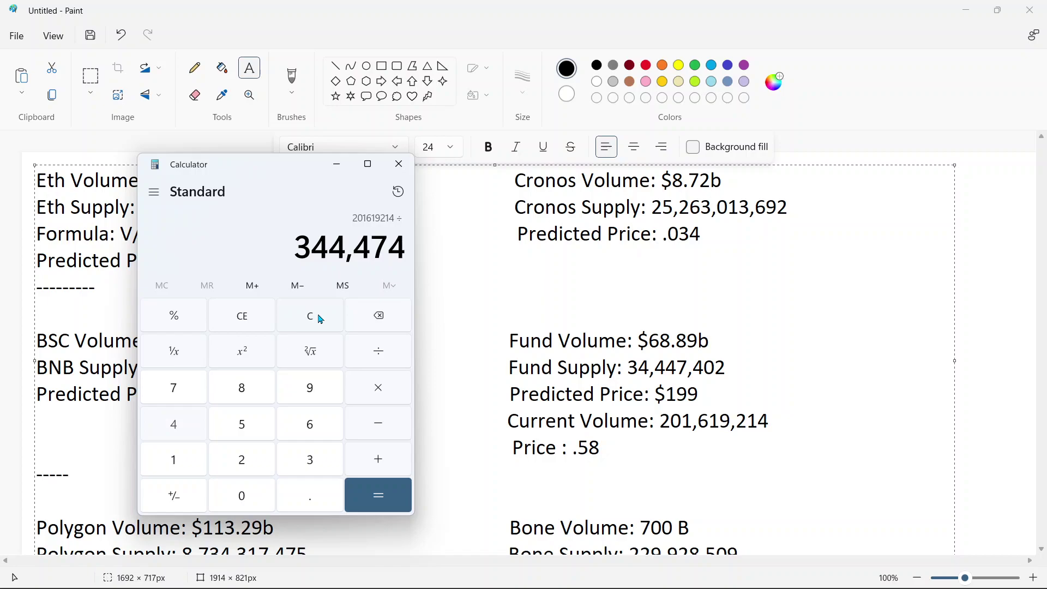
{"action": "type", "text": "02"}
{"action": "key", "text": "Return"}
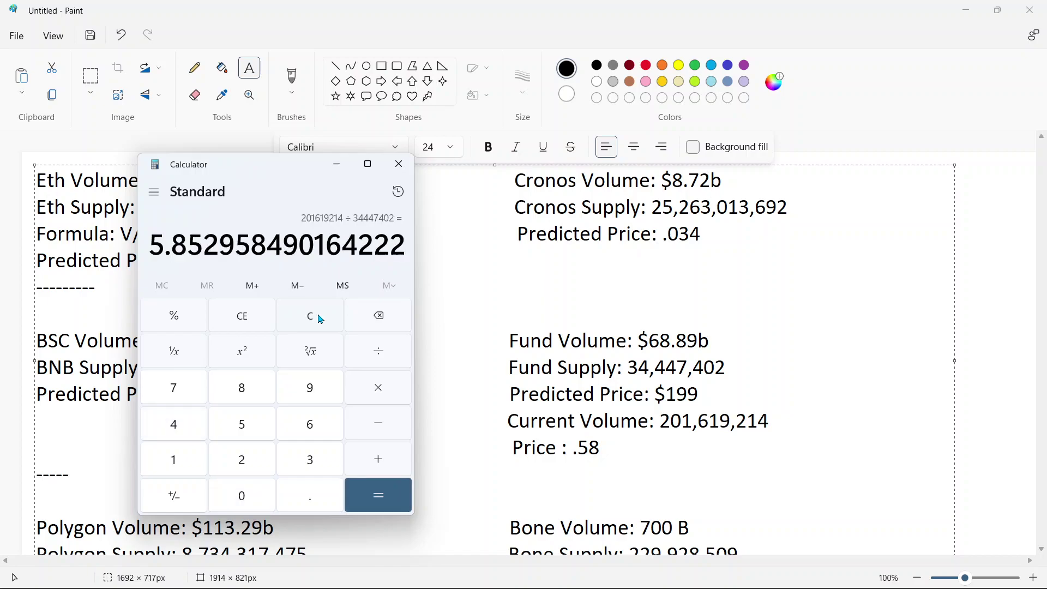
{"action": "key", "text": "slash"}
{"action": "type", "text": "10"}
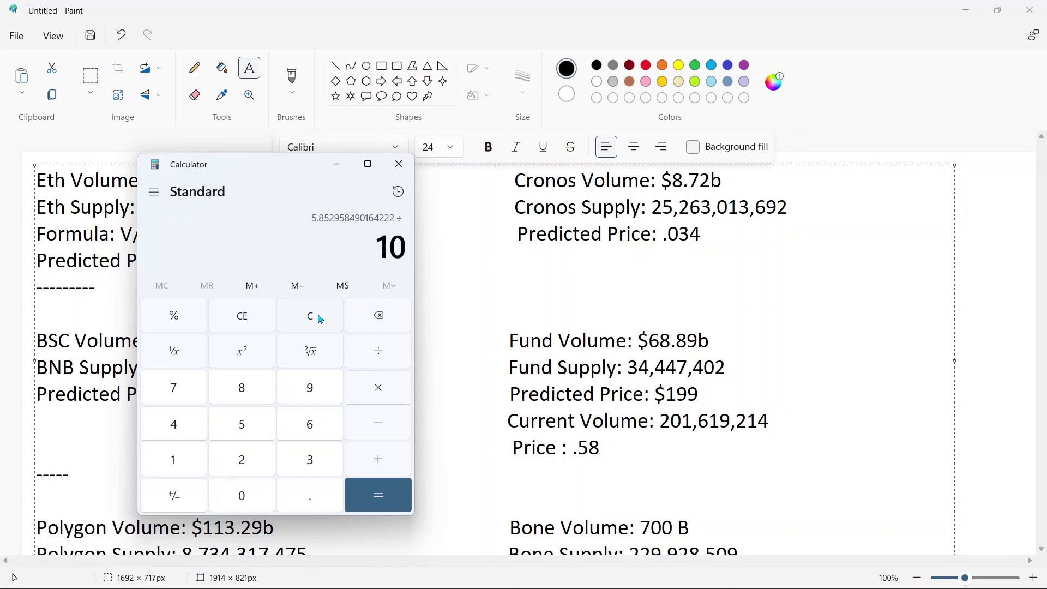
{"action": "key", "text": "Return"}
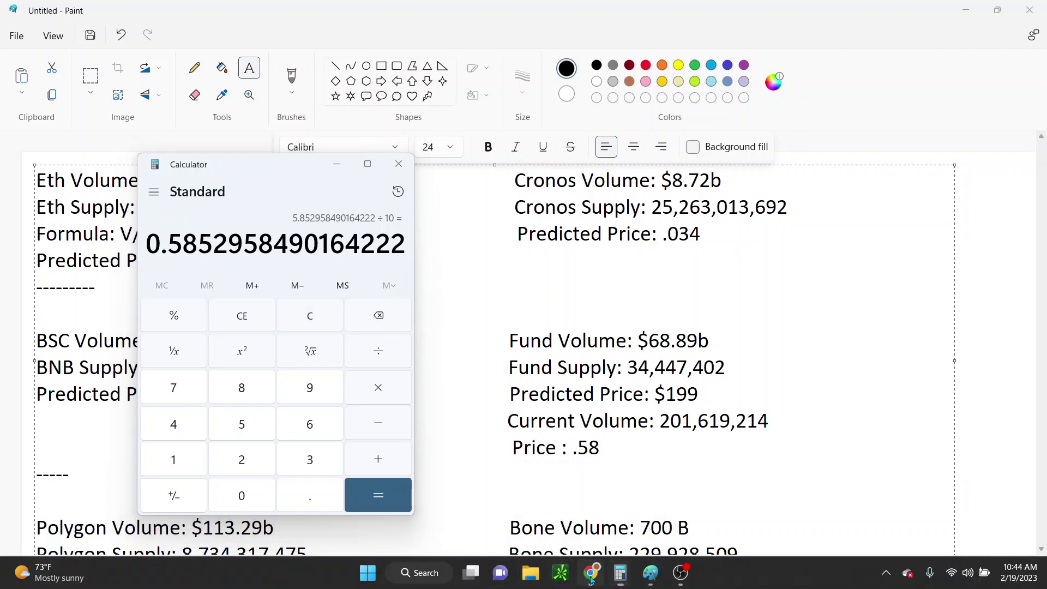
{"action": "left_click", "coordinate": [591, 573]}
Recheck Unification's volume and circulating supply on CoinMarketCap, then return to the Paint notes.
{"action": "left_click", "coordinate": [84, 11]}
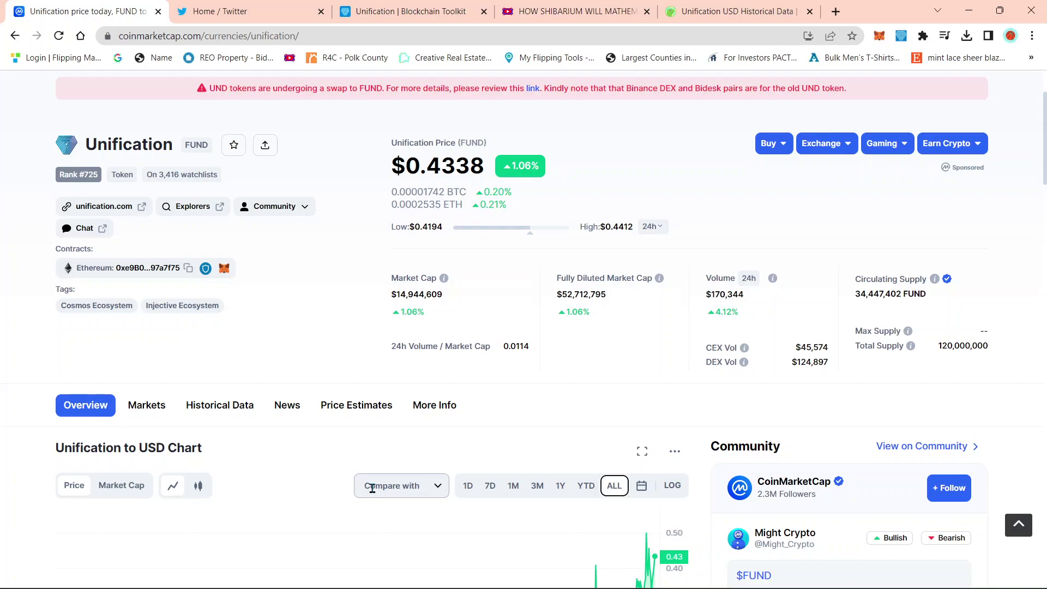
{"action": "mouse_move", "coordinate": [619, 573]}
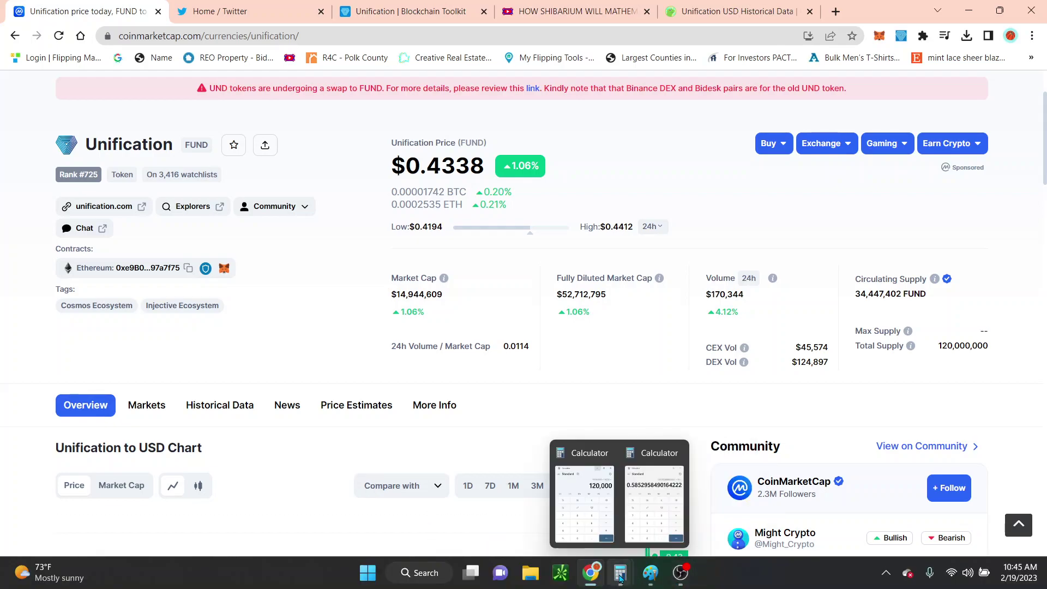
{"action": "left_click", "coordinate": [576, 505]}
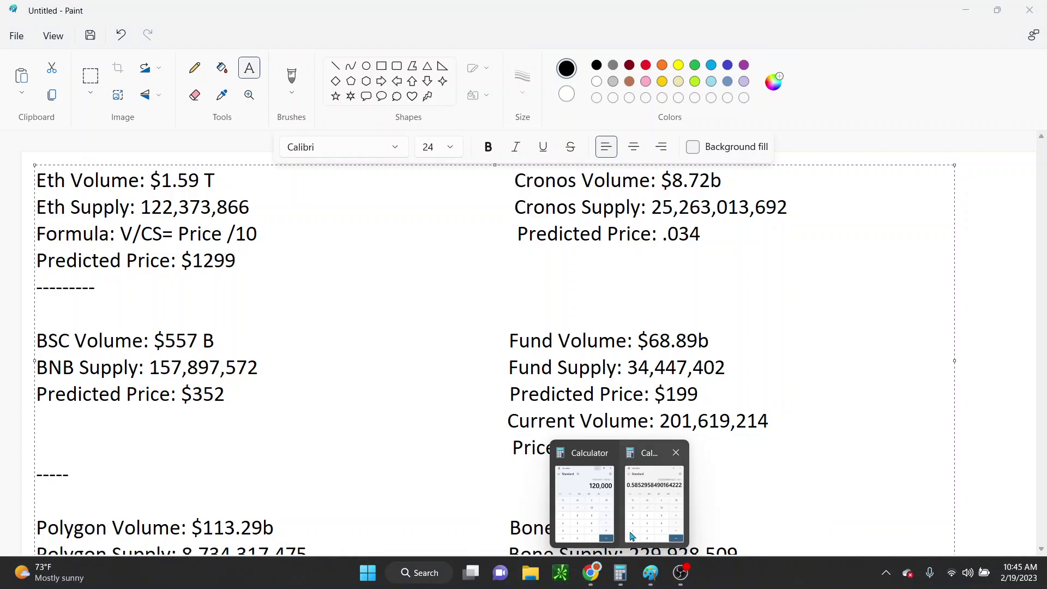
Calculate 68,890,000,000 ÷ 34,447,402 ÷ 10 (≈199.99), then close Calculator.
{"action": "left_click", "coordinate": [650, 518]}
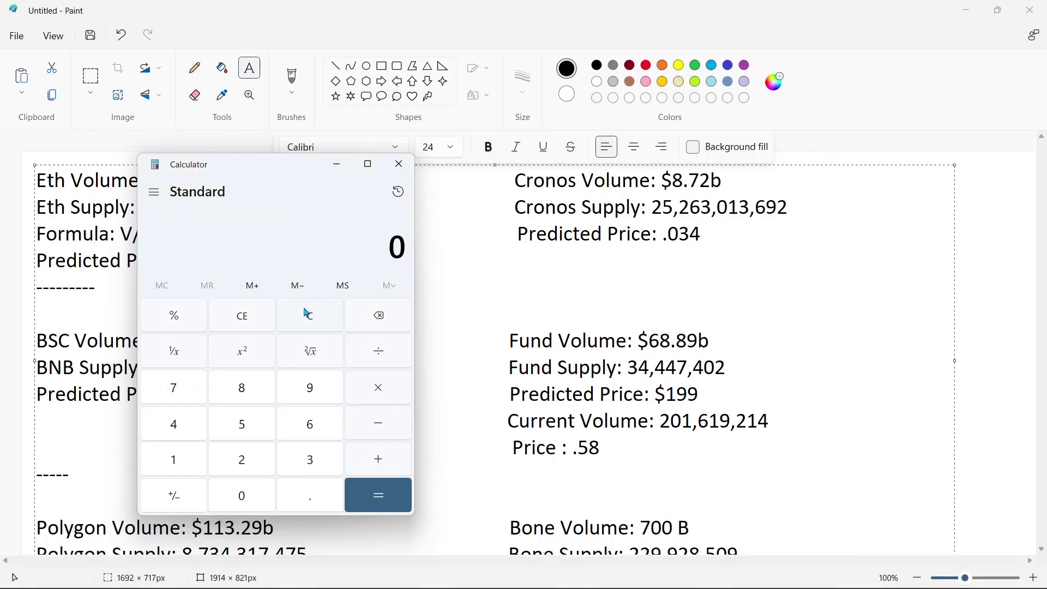
{"action": "type", "text": "68,"}
{"action": "type", "text": "89"}
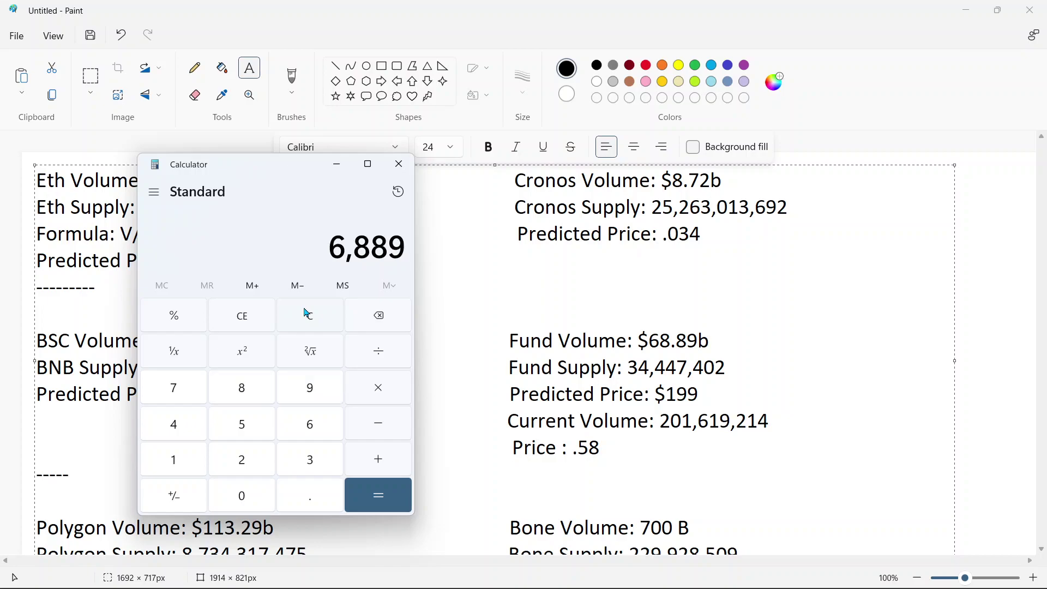
{"action": "type", "text": "0,000,000"}
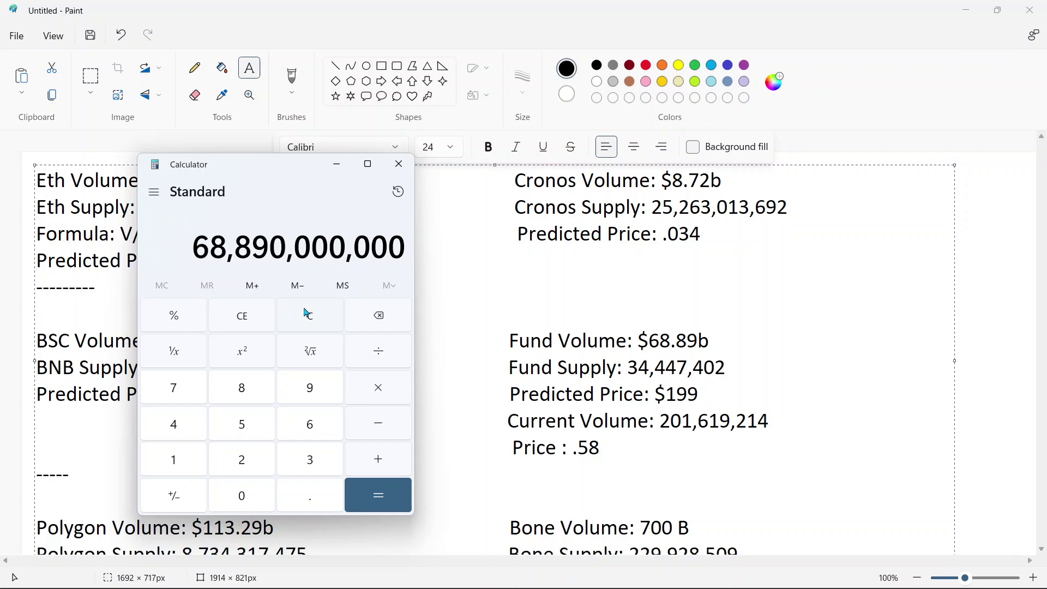
{"action": "key", "text": "slash"}
{"action": "type", "text": "34"}
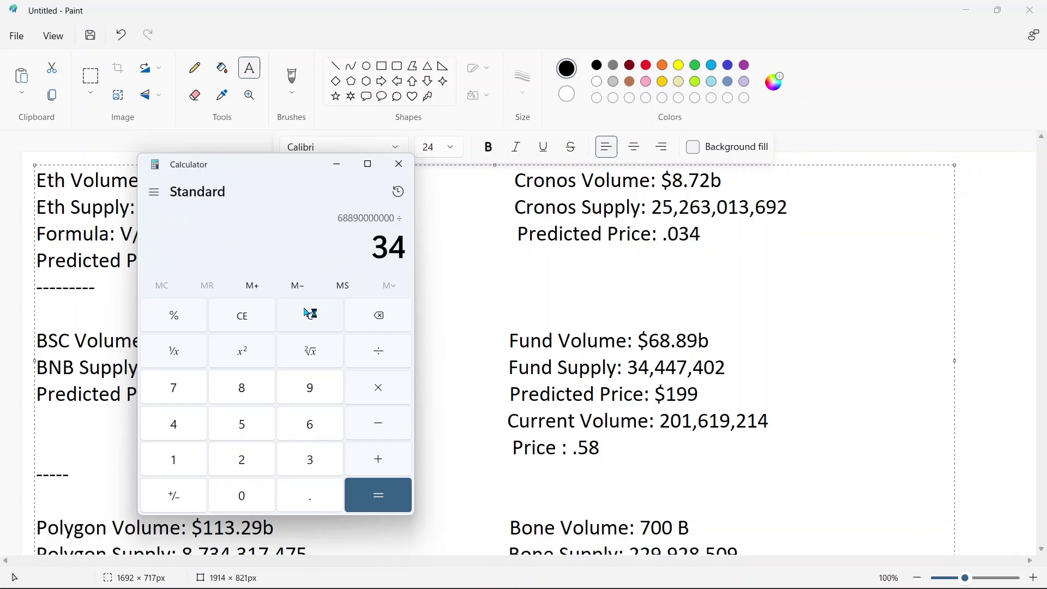
{"action": "type", "text": ",4"}
{"action": "type", "text": "44"}
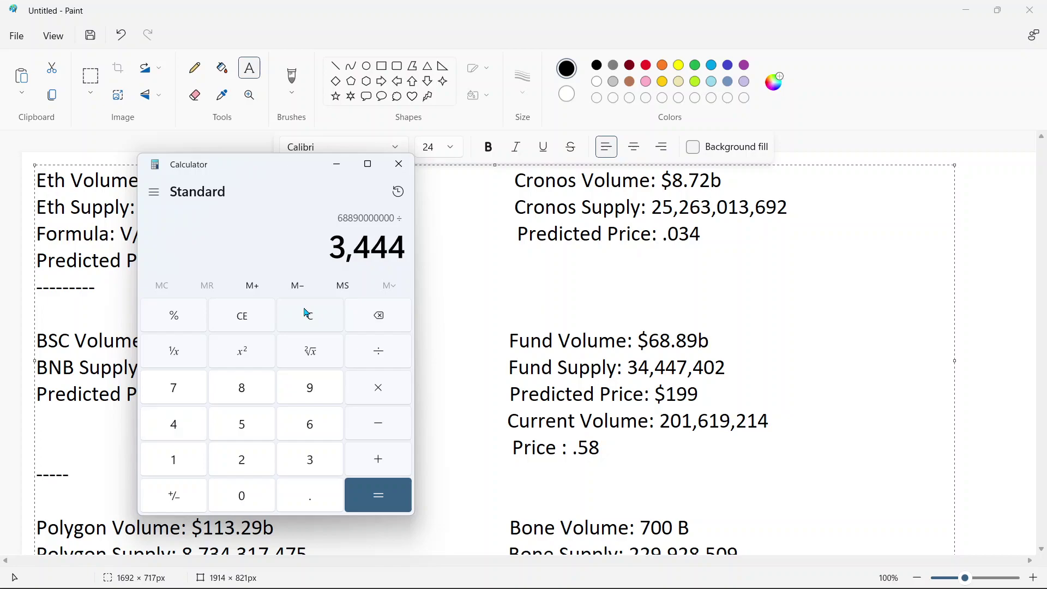
{"action": "type", "text": "7,402"}
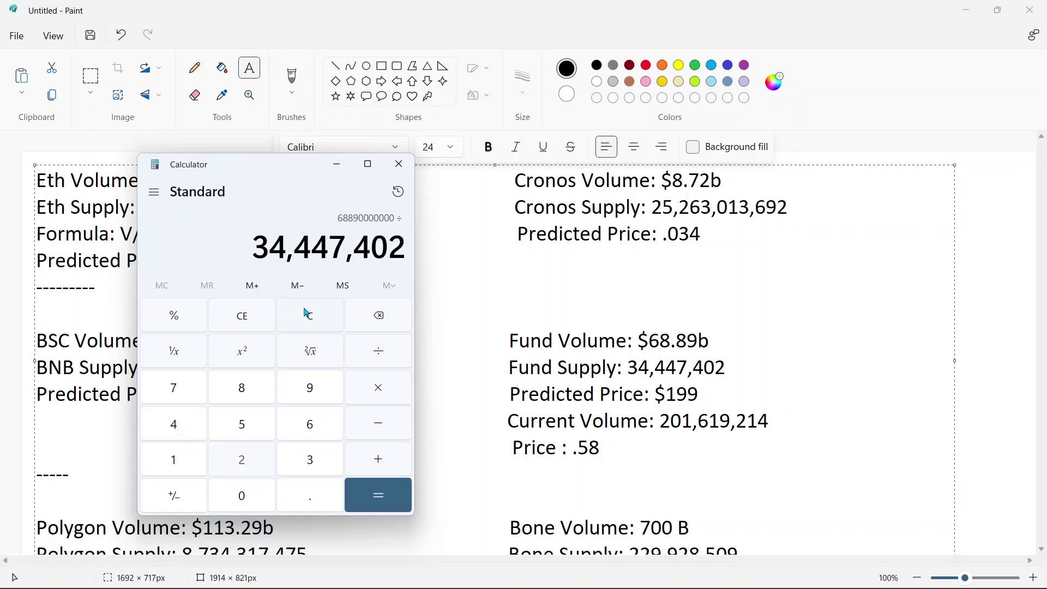
{"action": "key", "text": "Return"}
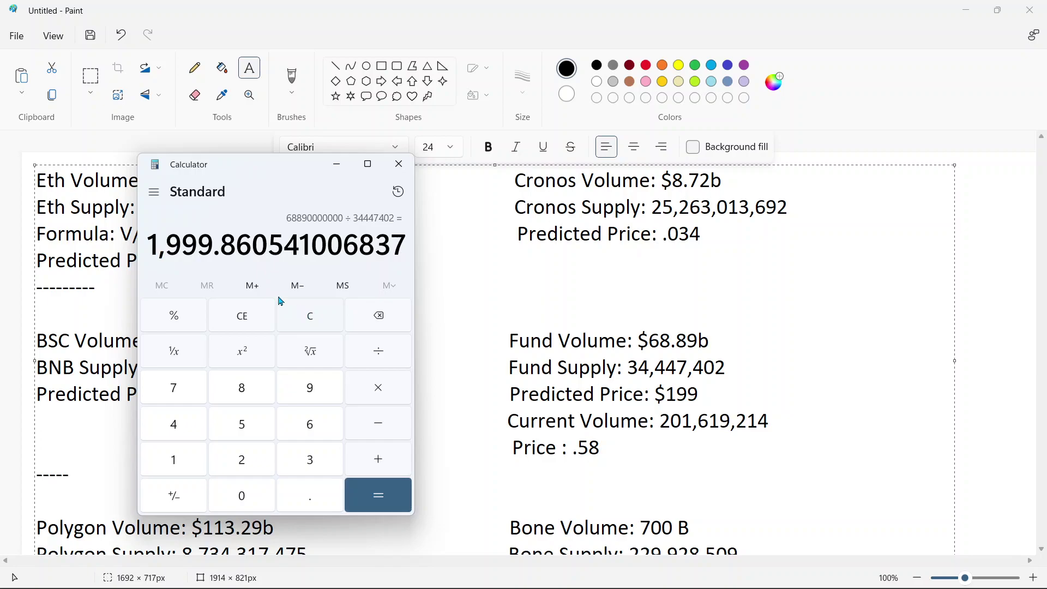
{"action": "left_click", "coordinate": [379, 352]}
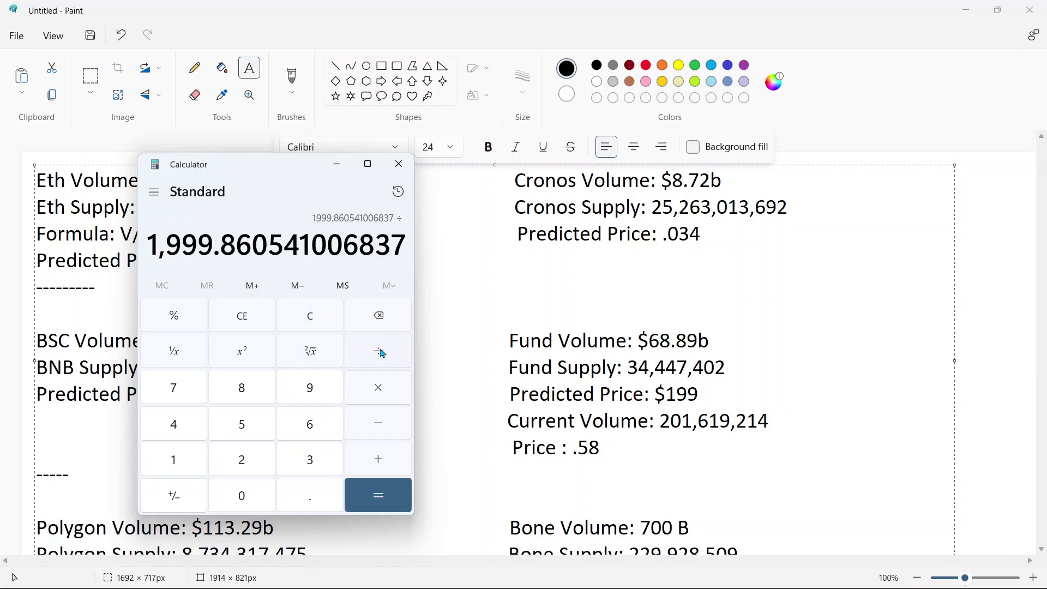
{"action": "left_click", "coordinate": [185, 465]}
{"action": "left_click", "coordinate": [242, 495]}
{"action": "left_click", "coordinate": [367, 502]}
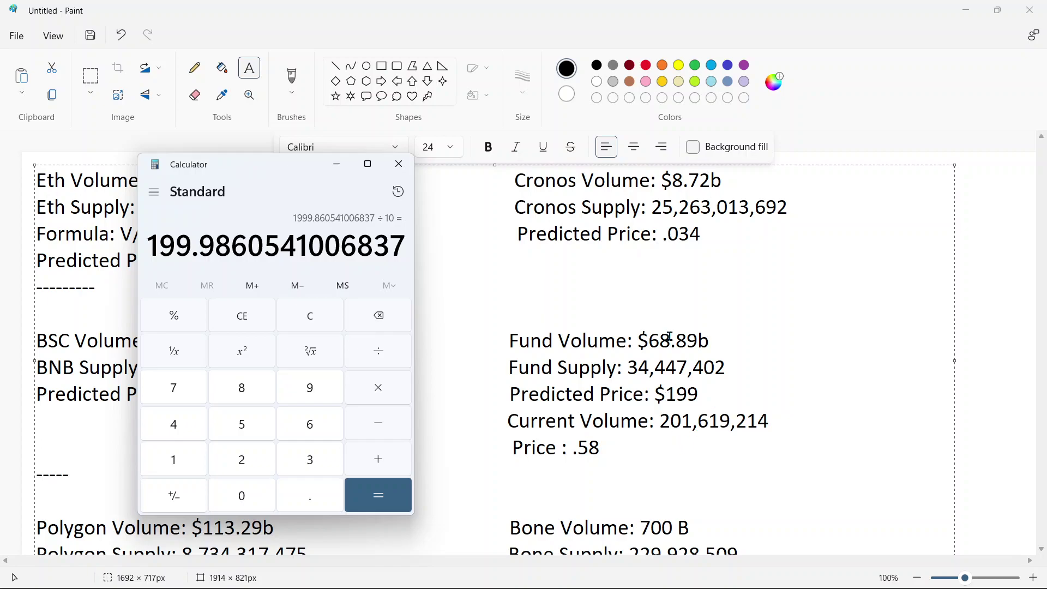
{"action": "left_click", "coordinate": [644, 340]}
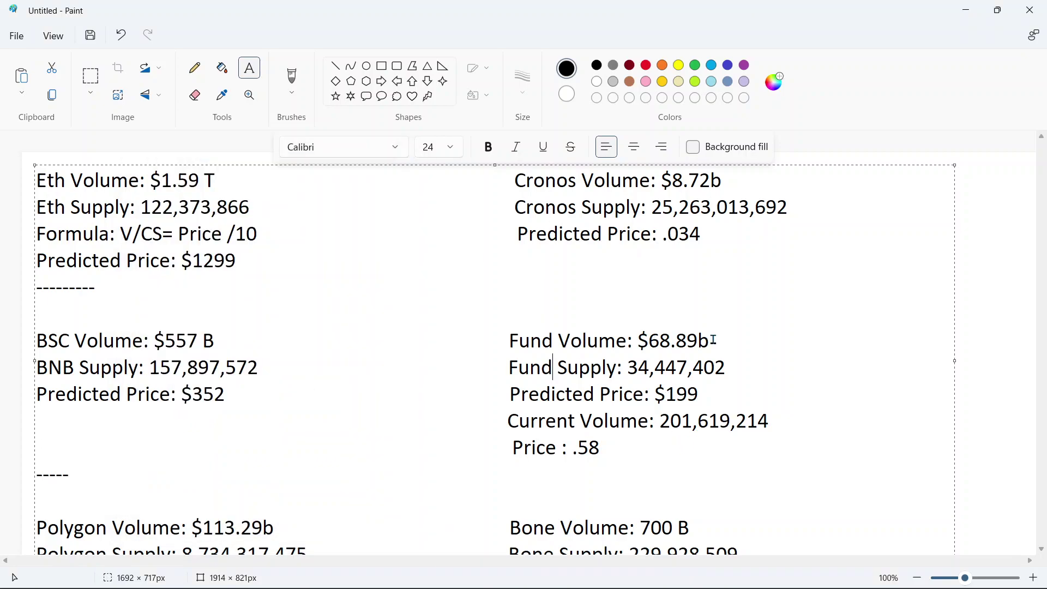
Select the FUND volume figure in the Paint notes, then switch to CoinMarketCap's Unification page.
{"action": "left_click_drag", "start_coordinate": [710, 341], "coordinate": [643, 344]}
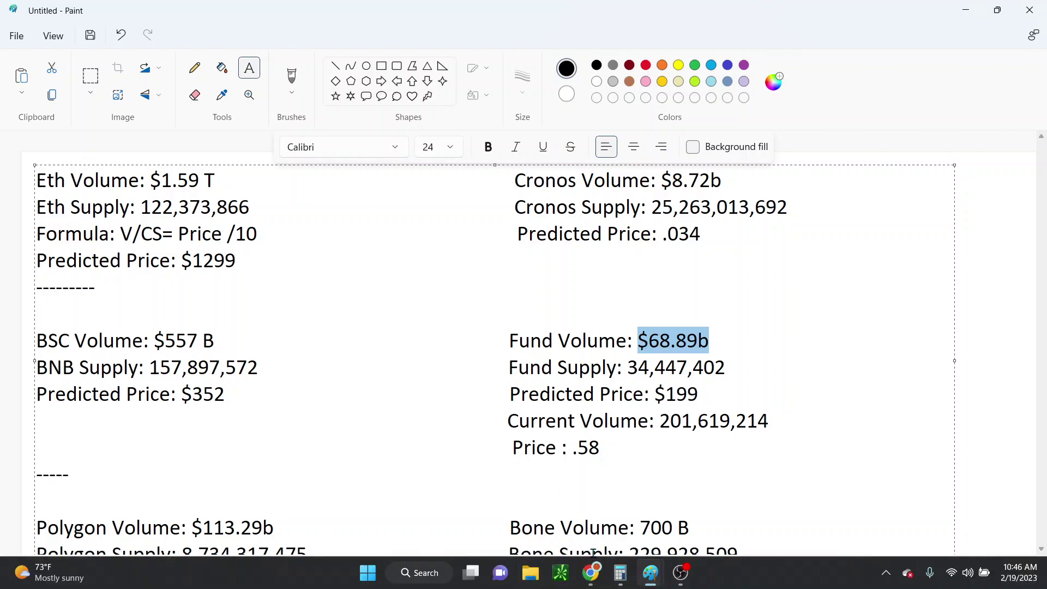
{"action": "left_click", "coordinate": [591, 573]}
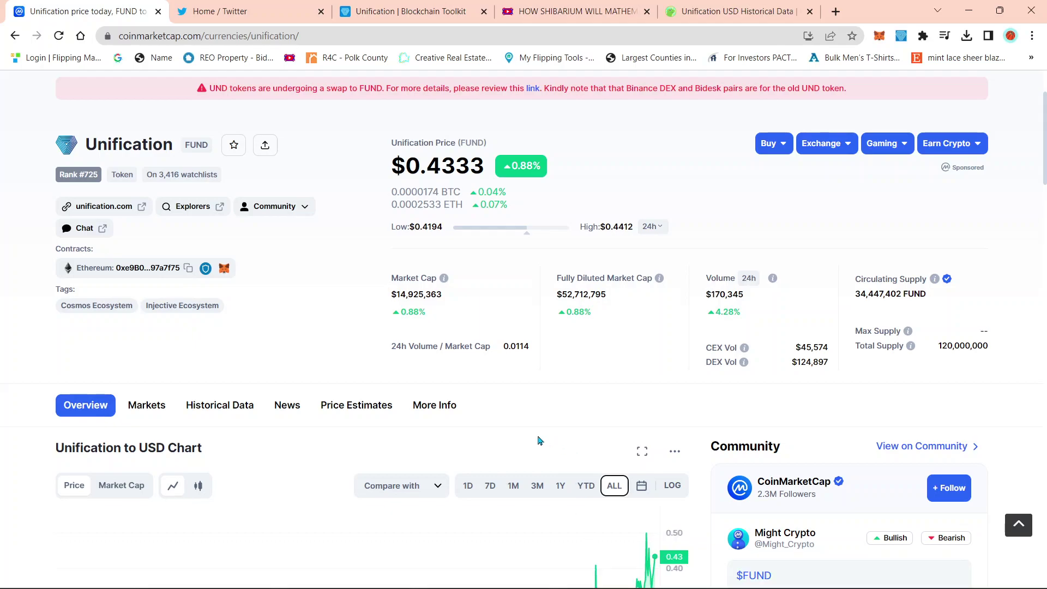
{"action": "scroll", "coordinate": [639, 385], "scroll_direction": "down", "scroll_amount": 2}
{"action": "scroll", "coordinate": [638, 385], "scroll_direction": "down", "scroll_amount": 2}
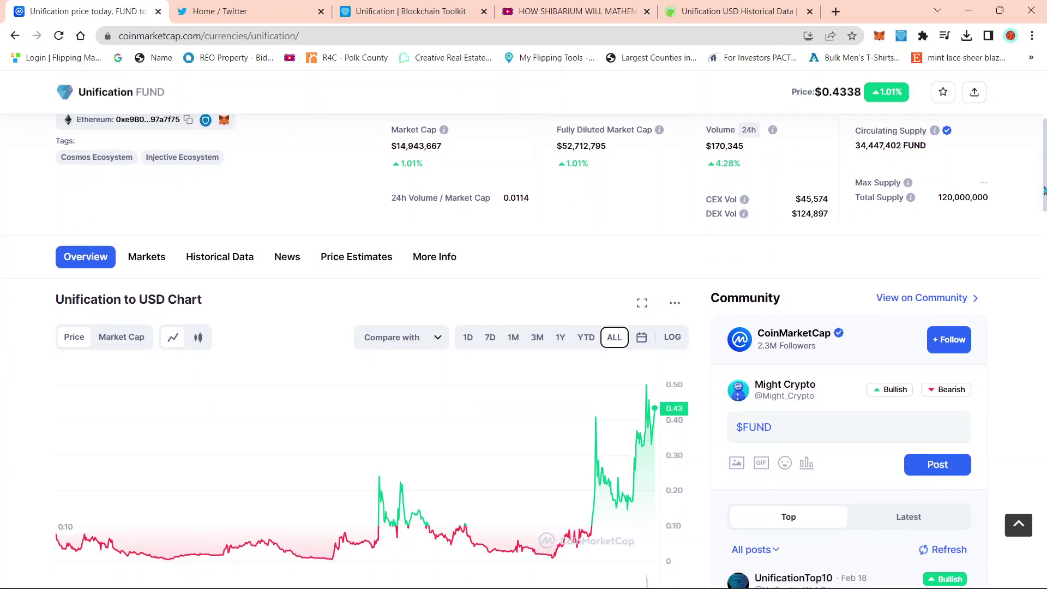
{"action": "scroll", "coordinate": [638, 385], "scroll_direction": "up", "scroll_amount": 2}
{"action": "scroll", "coordinate": [638, 385], "scroll_direction": "up", "scroll_amount": 2}
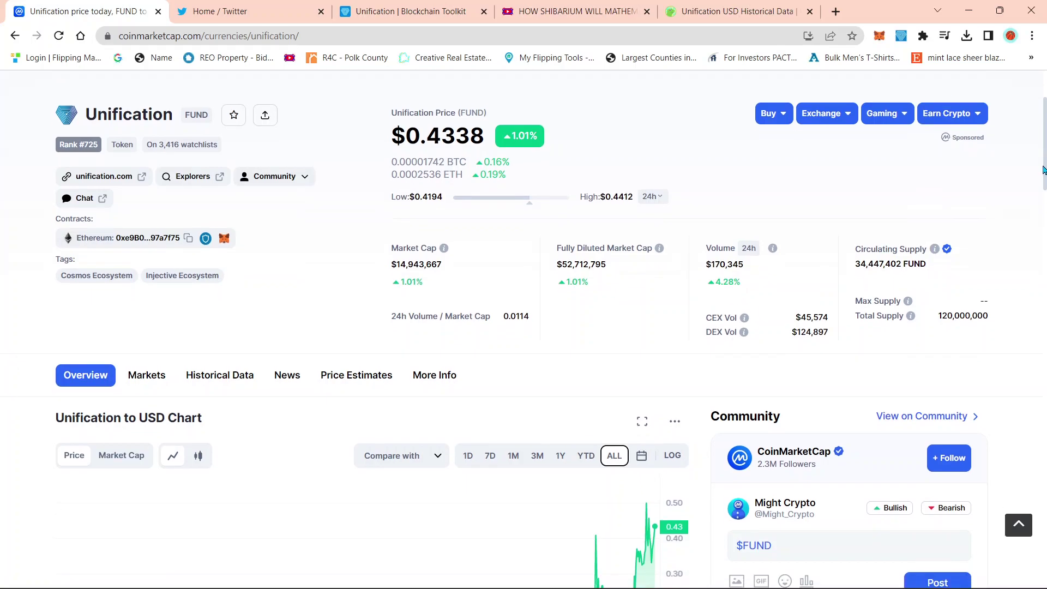
{"action": "scroll", "coordinate": [1014, 222], "scroll_direction": "down", "scroll_amount": 2}
{"action": "scroll", "coordinate": [1015, 222], "scroll_direction": "down", "scroll_amount": 3}
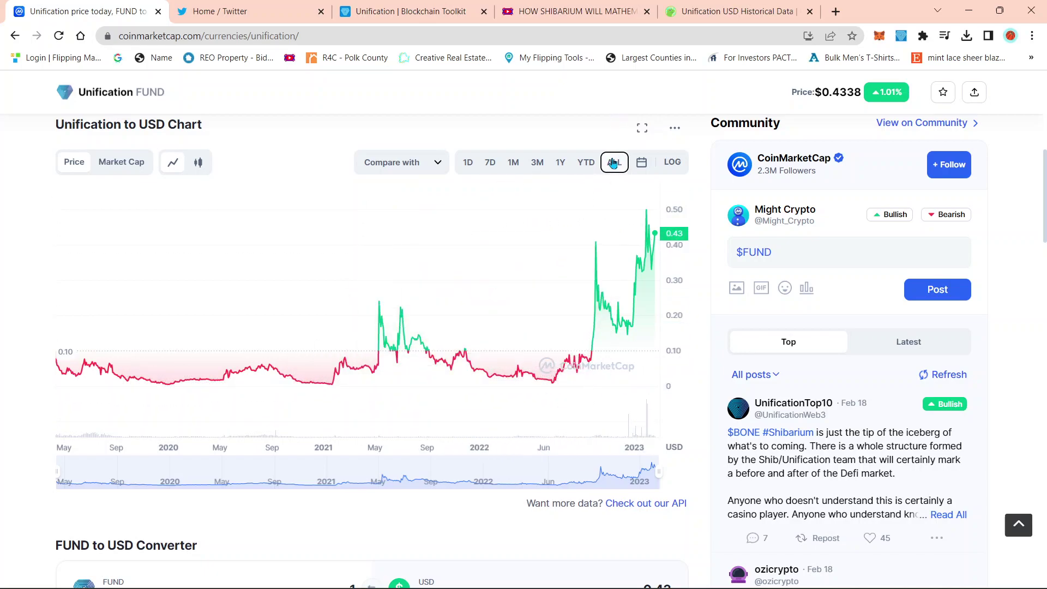
{"action": "scroll", "coordinate": [986, 300], "scroll_direction": "up", "scroll_amount": 5}
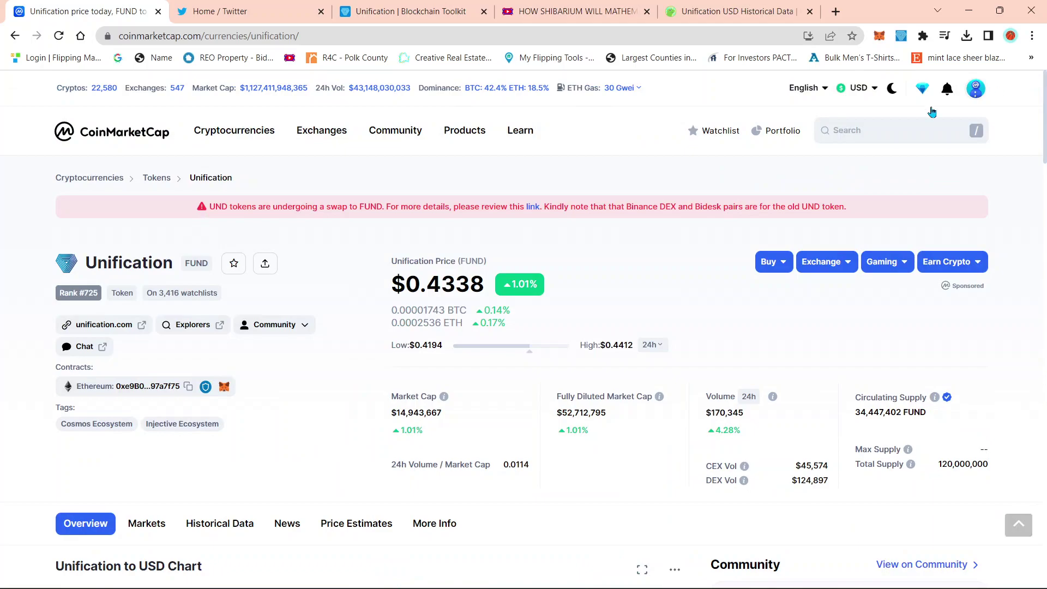
Search 'shib', open the Shiba Inu page, and set its price chart to ALL.
{"action": "left_click", "coordinate": [870, 131]}
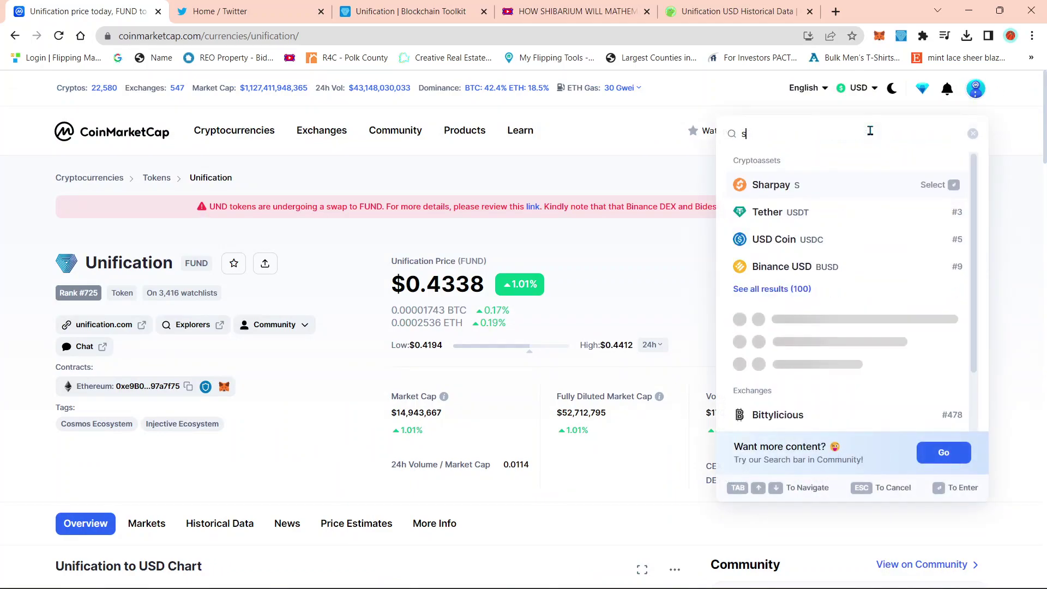
{"action": "type", "text": "shib"}
{"action": "left_click", "coordinate": [796, 187]}
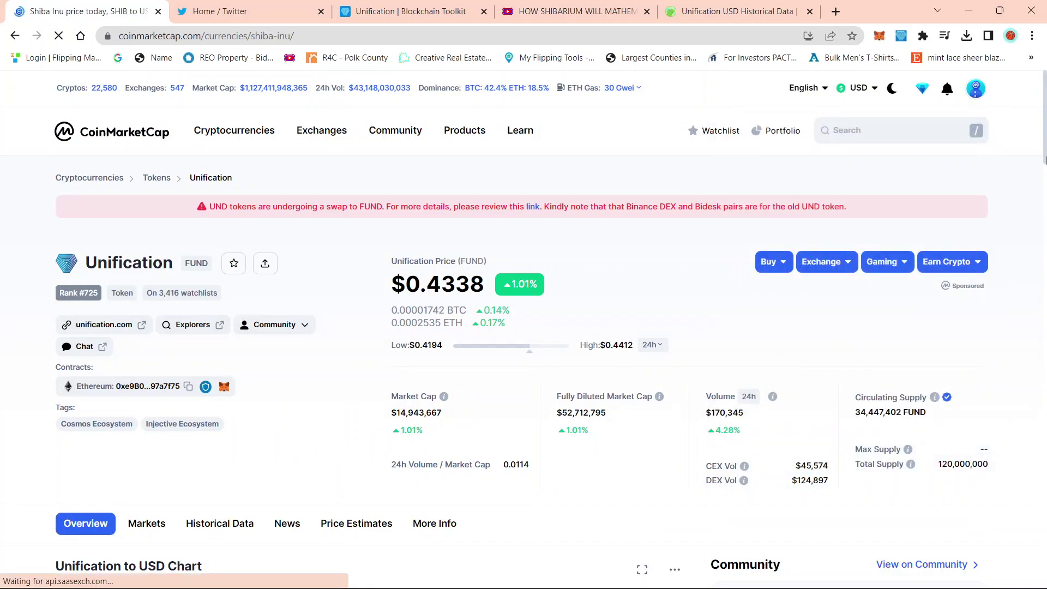
{"action": "scroll", "coordinate": [1033, 228], "scroll_direction": "down", "scroll_amount": 5}
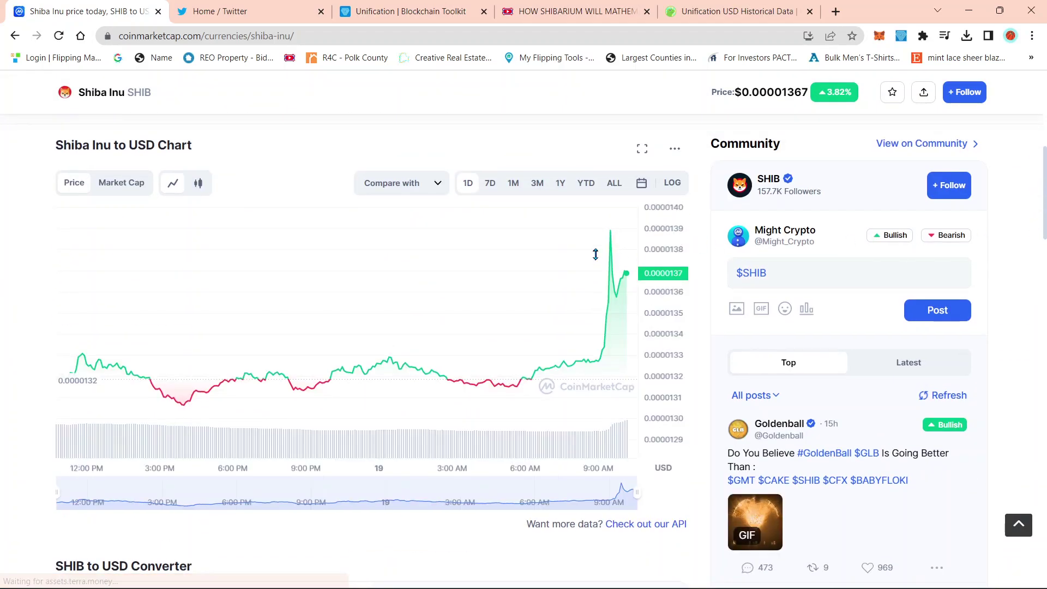
{"action": "left_click", "coordinate": [613, 182]}
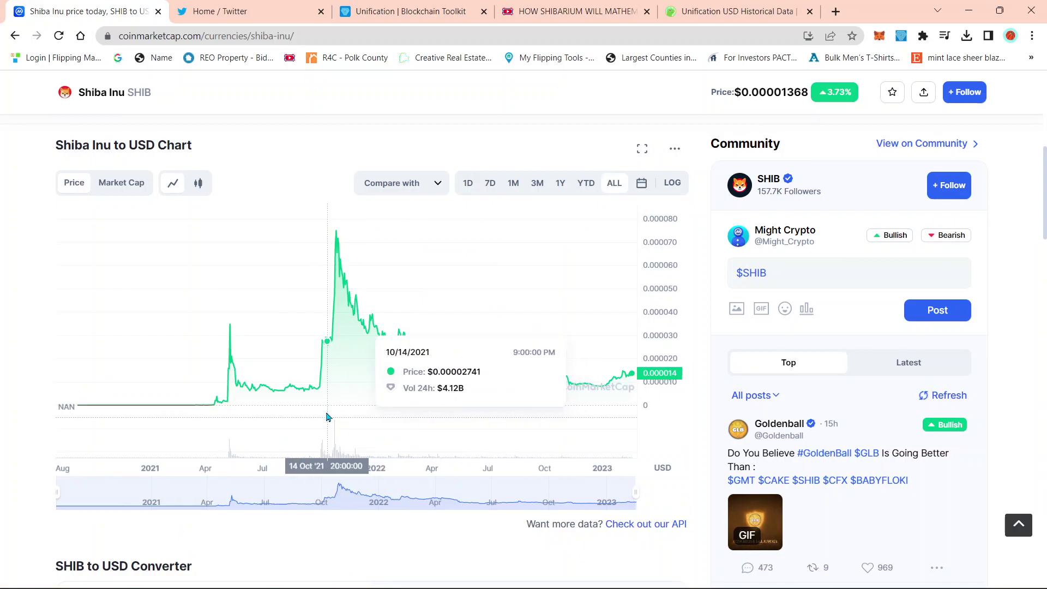